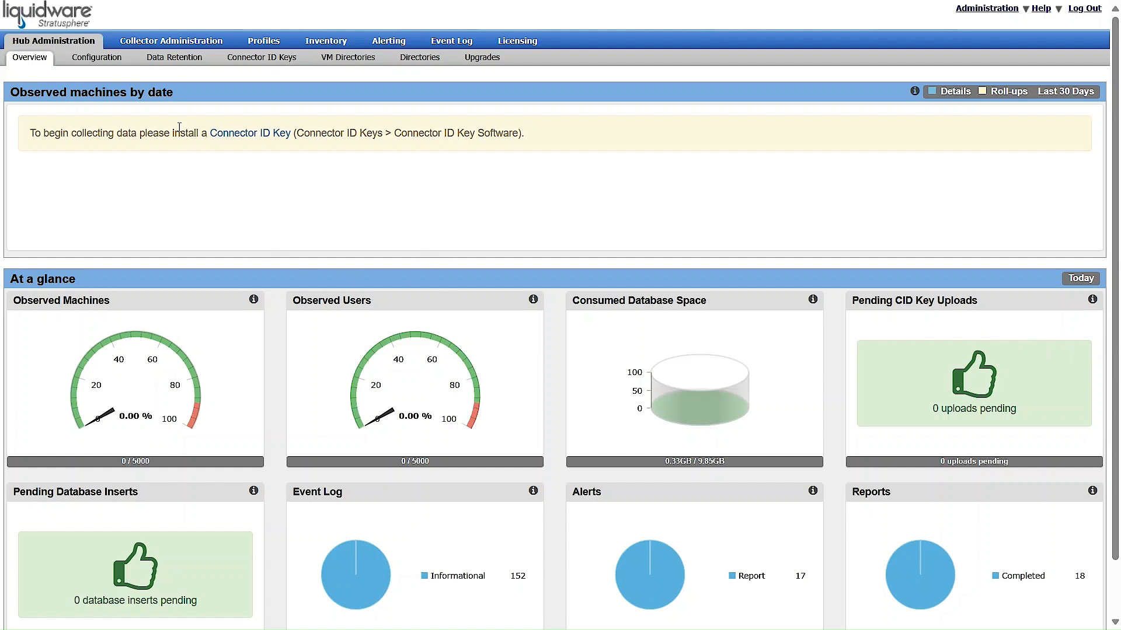
# From Hub Administration's Directories list, begin creating a new directory.
pyautogui.click(58, 45)
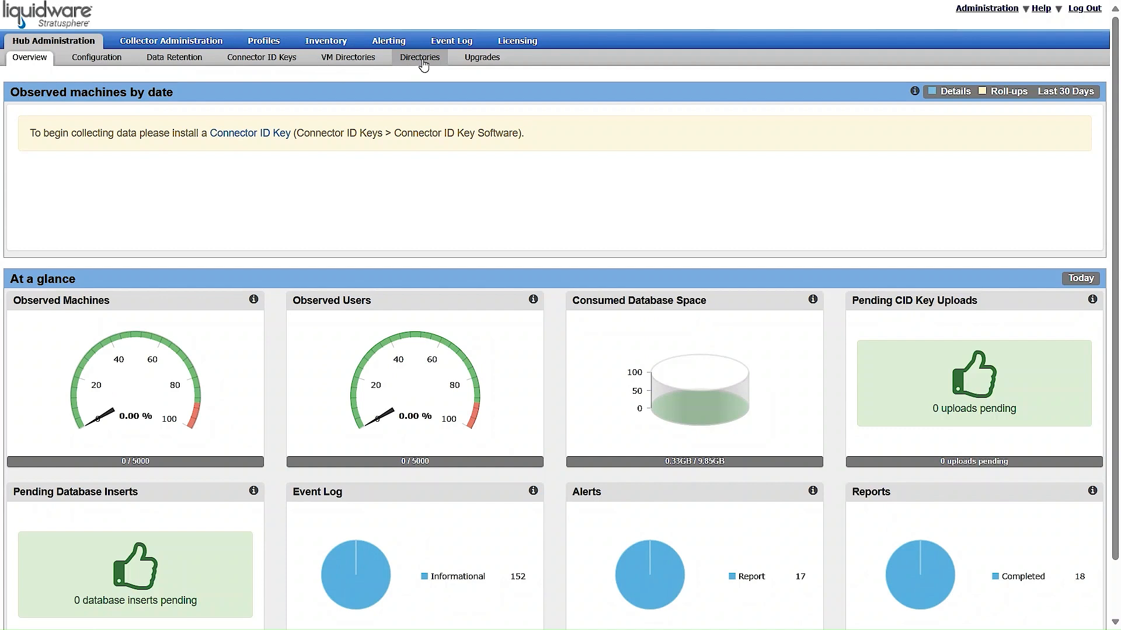
pyautogui.click(421, 61)
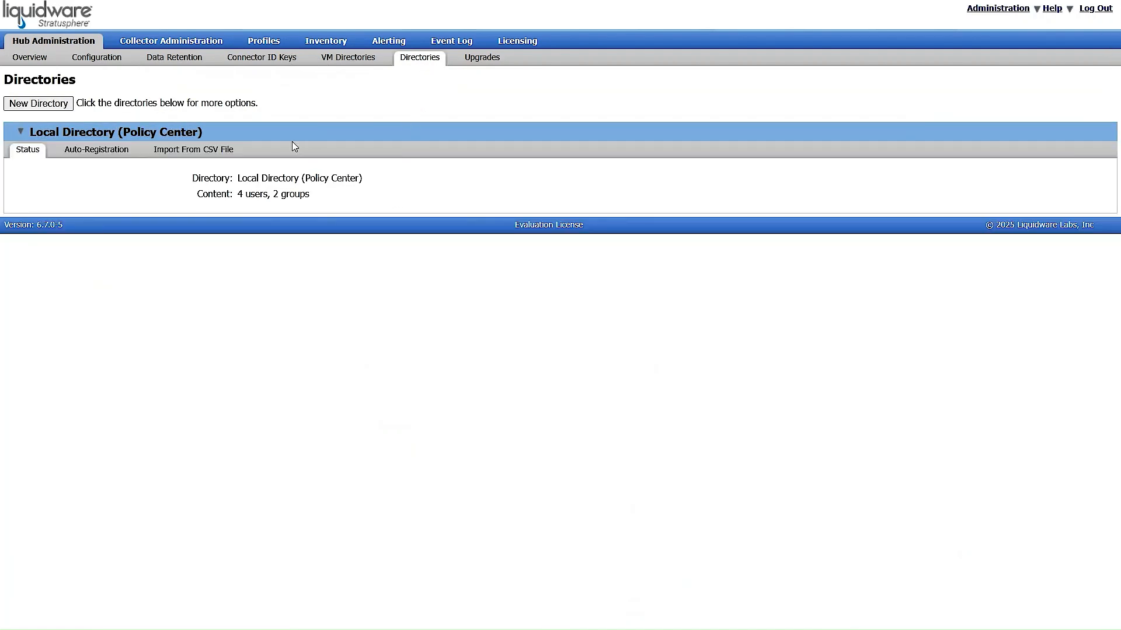
pyautogui.click(43, 106)
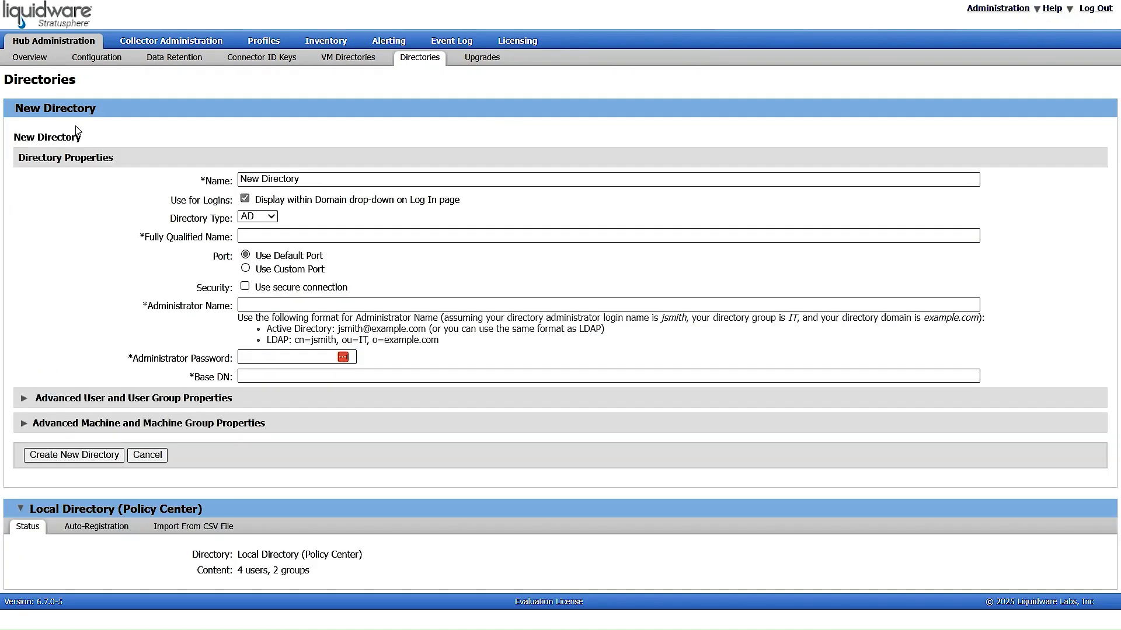
# Name the directory liquidware.lab and autofill type AD, FQDN ldap.liquidware.lab and base DN dc=liquidware,dc=lab.
pyautogui.moveTo(309, 181); pyautogui.dragTo(220, 184)
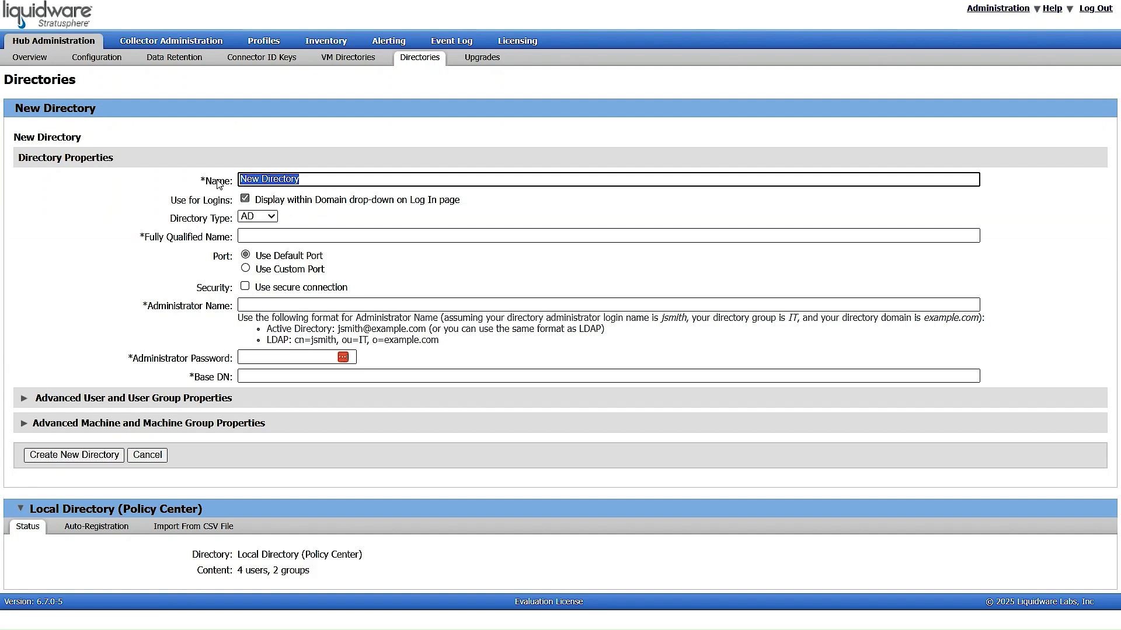
pyautogui.write('liquidware.lab')
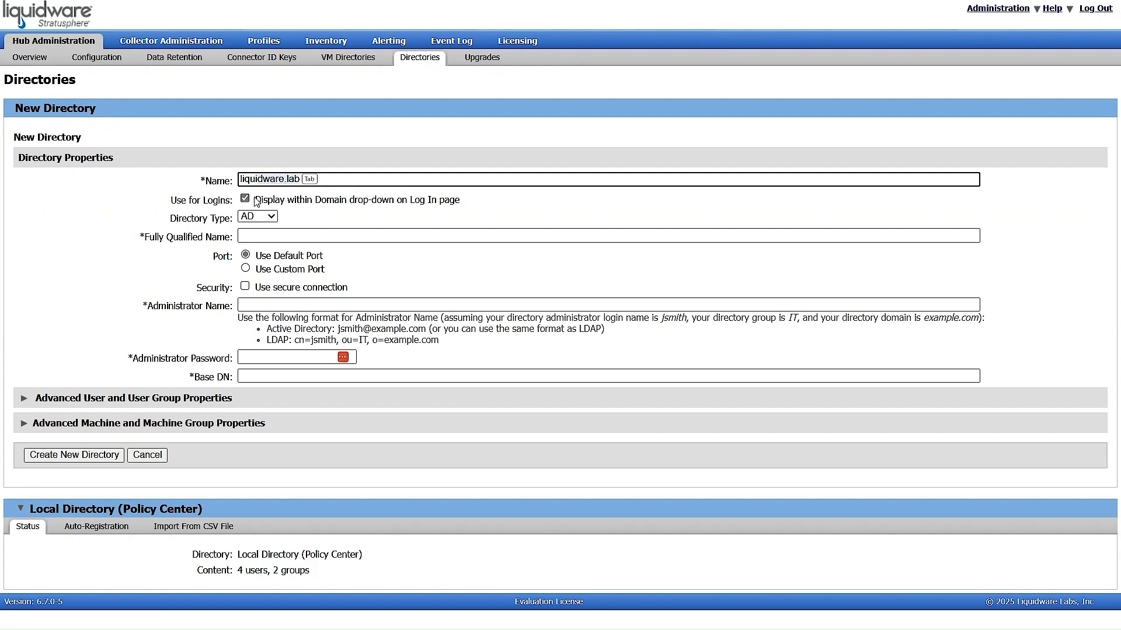
pyautogui.press('Tab')
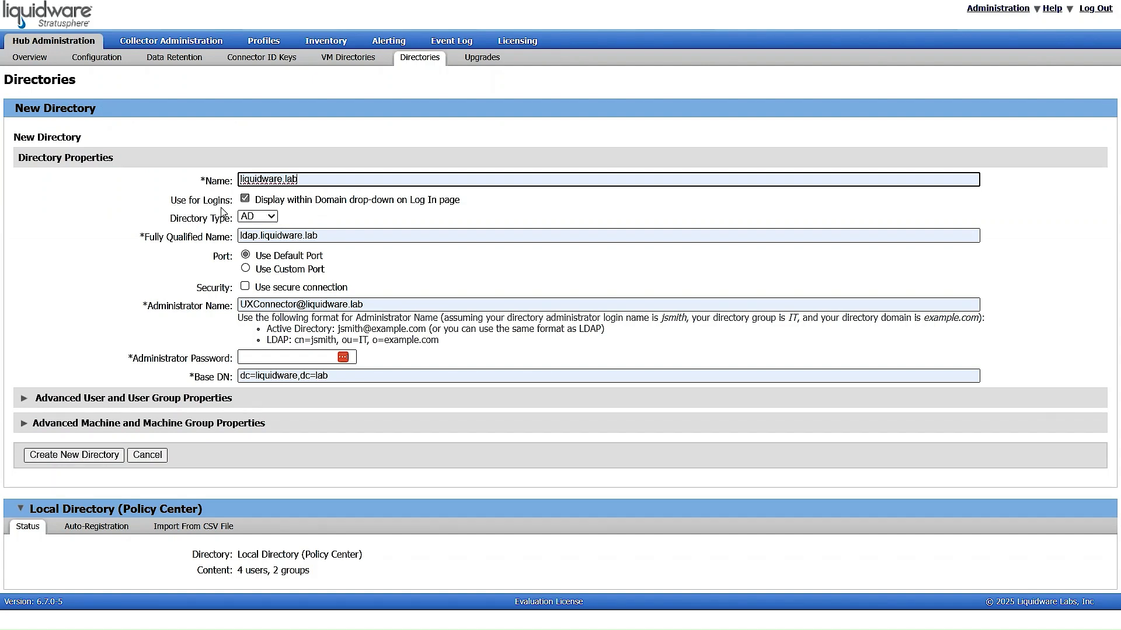
pyautogui.click(274, 217)
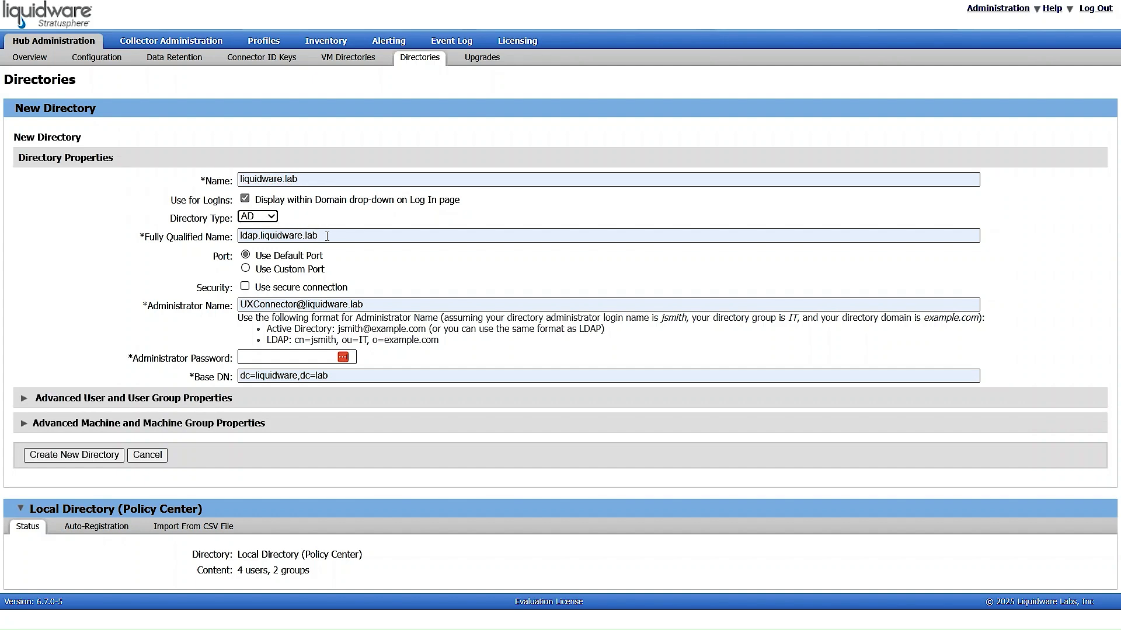
pyautogui.moveTo(327, 236); pyautogui.dragTo(238, 238)
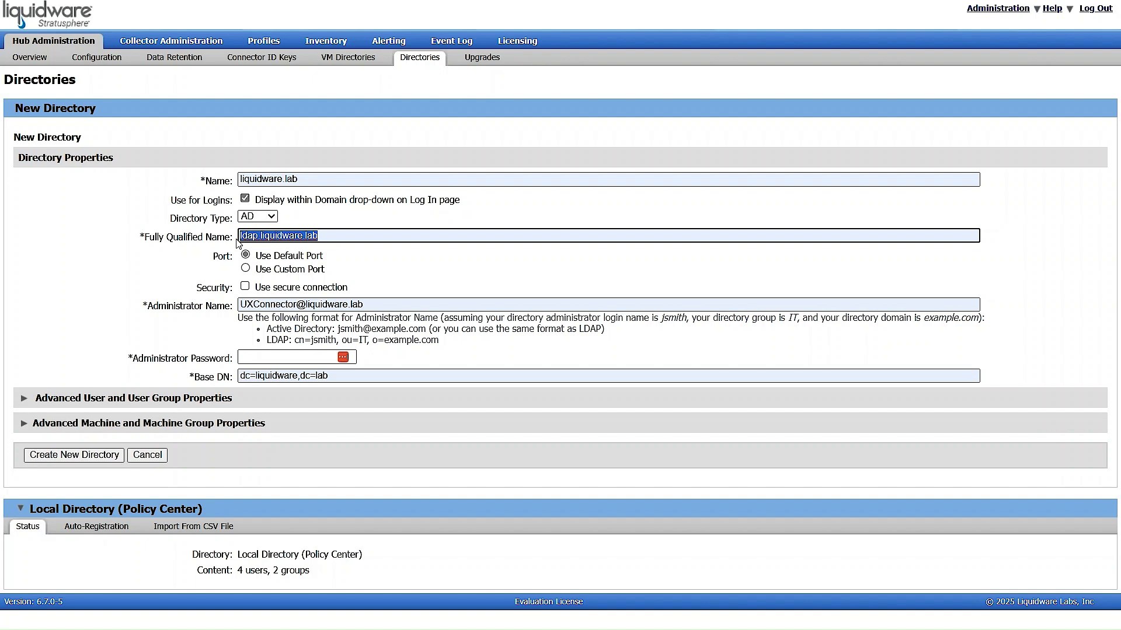
pyautogui.click(363, 262)
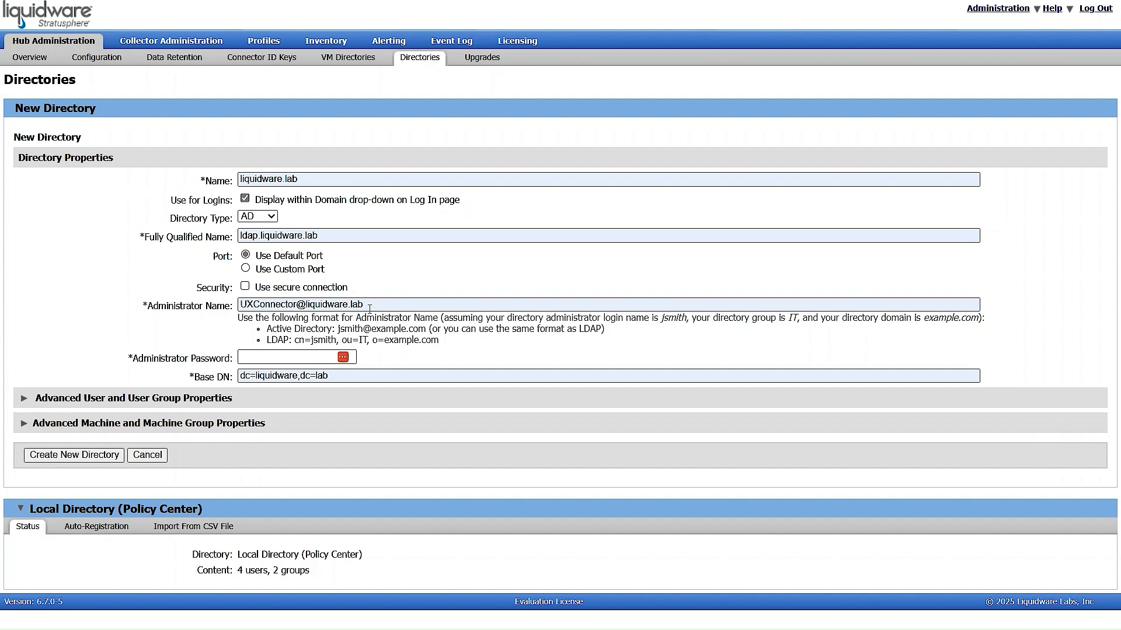
# Enter the administrator account's password and leave base DN dc=liquidware,dc=lab unchanged.
pyautogui.click(285, 358)
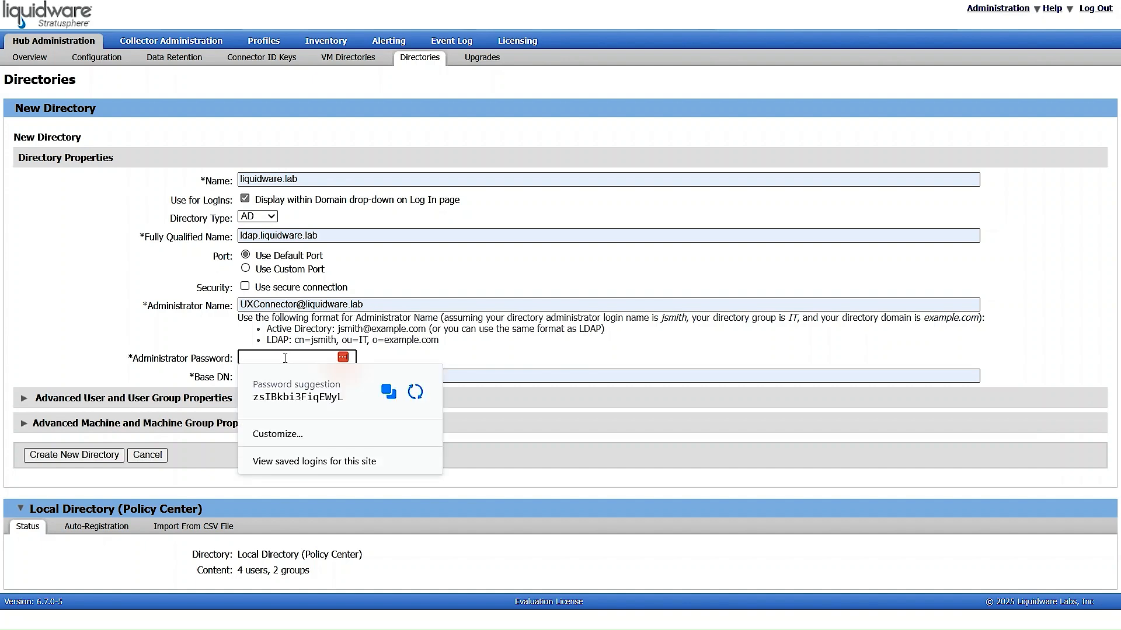
pyautogui.write('***********')
pyautogui.press('Tab')
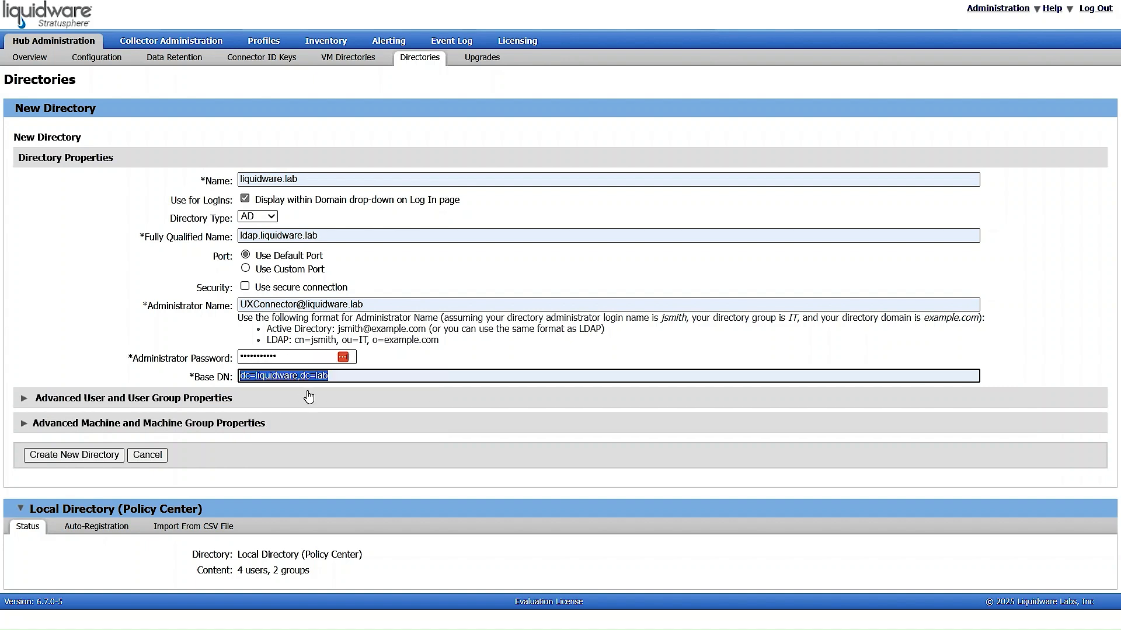
pyautogui.click(339, 380)
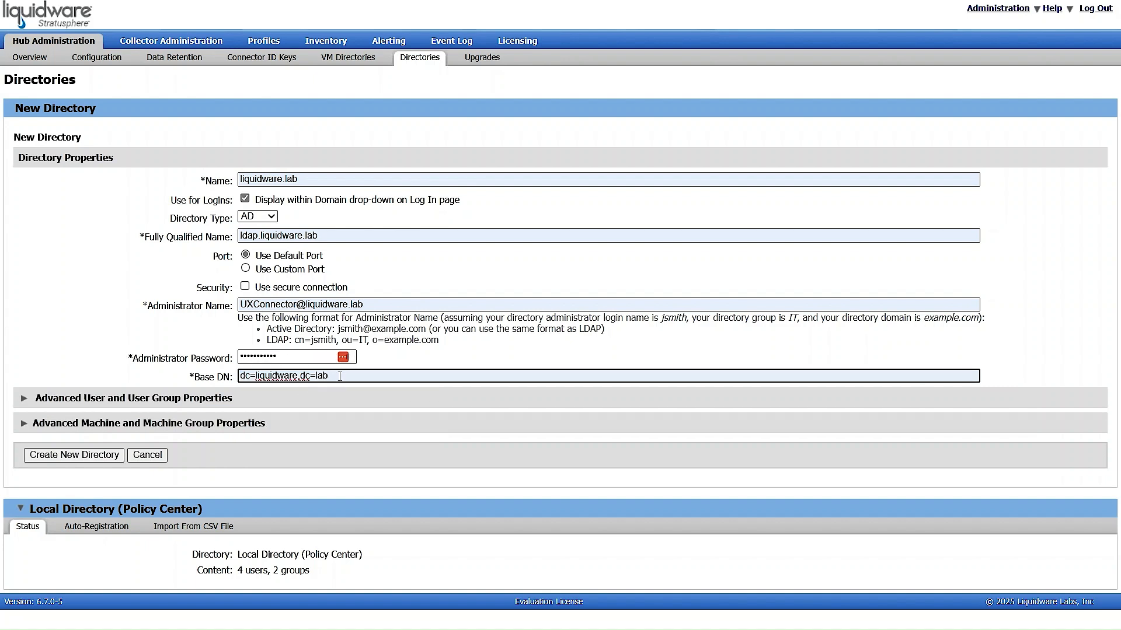
pyautogui.moveTo(340, 376); pyautogui.dragTo(243, 382)
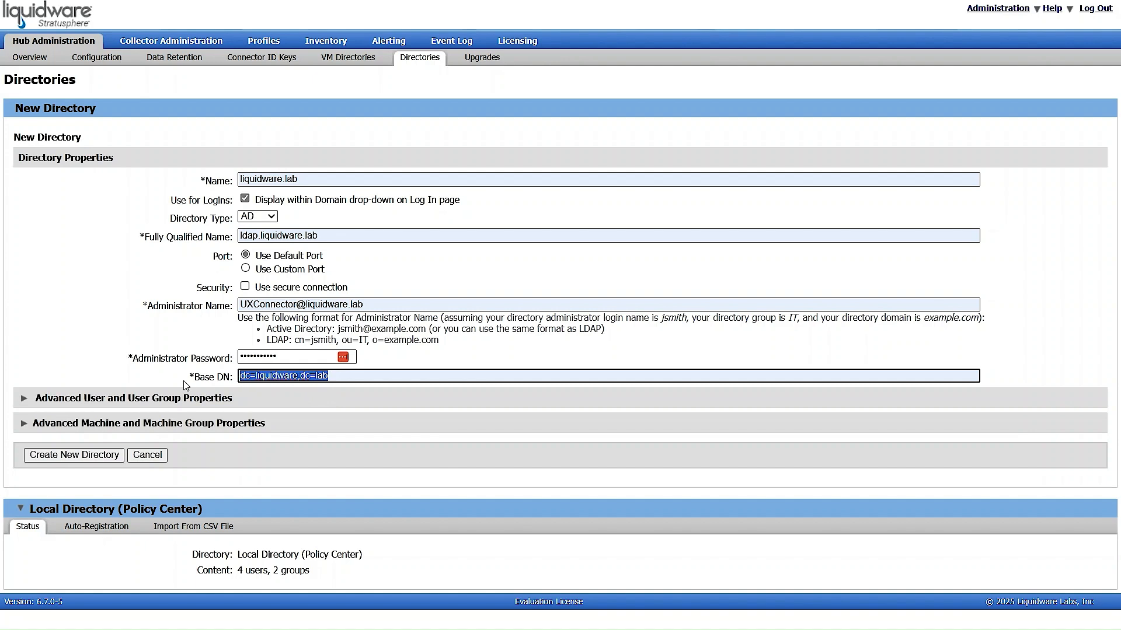
pyautogui.click(119, 386)
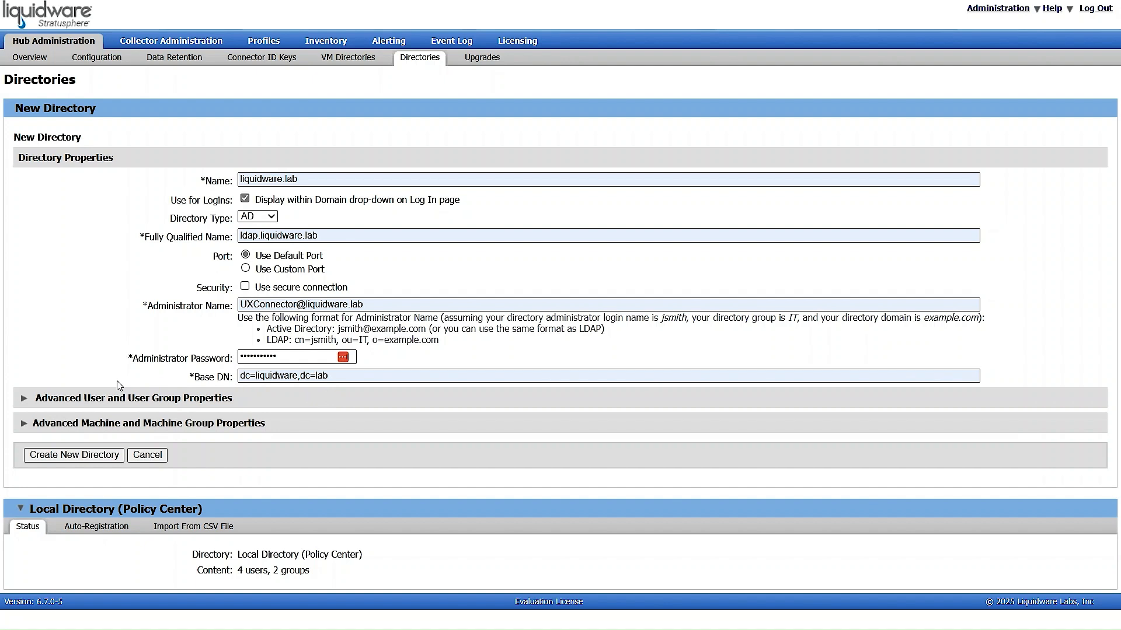
pyautogui.click(23, 401)
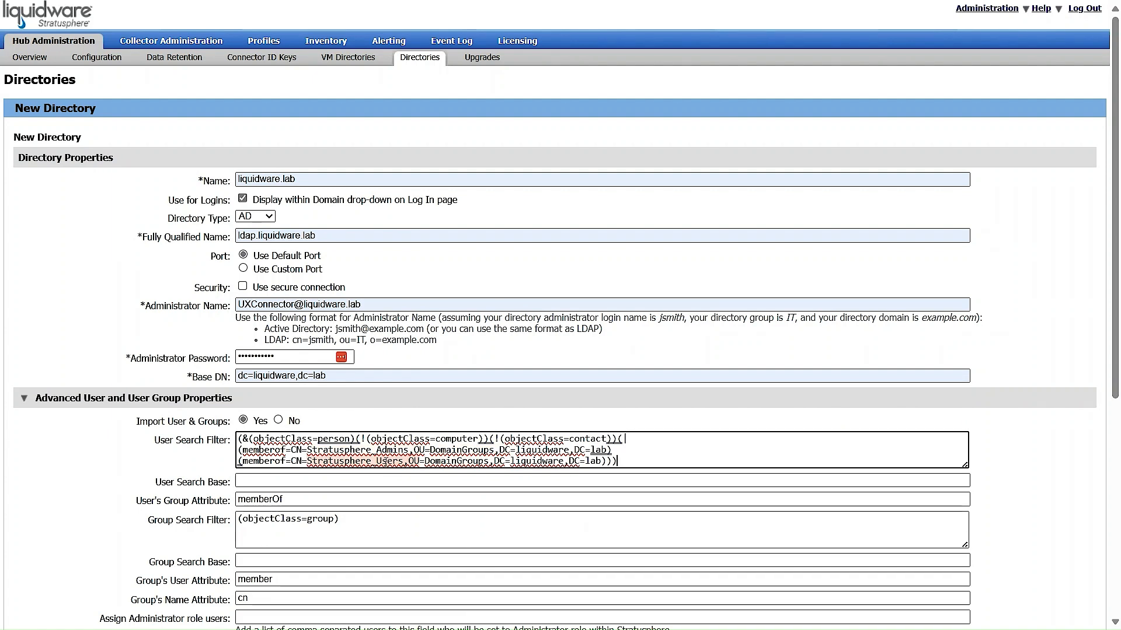
# Set User Search Base to OU=DomainUsers and paste the Stratusphere_Admins/Stratusphere_Users group search filter.
pyautogui.click(253, 480)
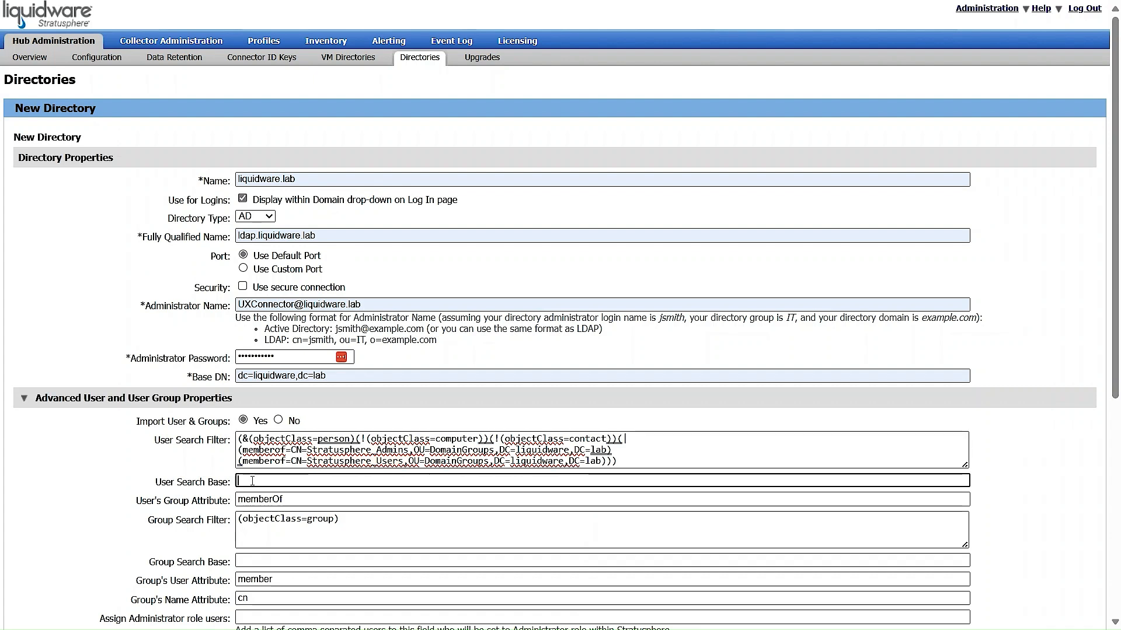
pyautogui.write('OU=DomainUsers')
pyautogui.click(343, 499)
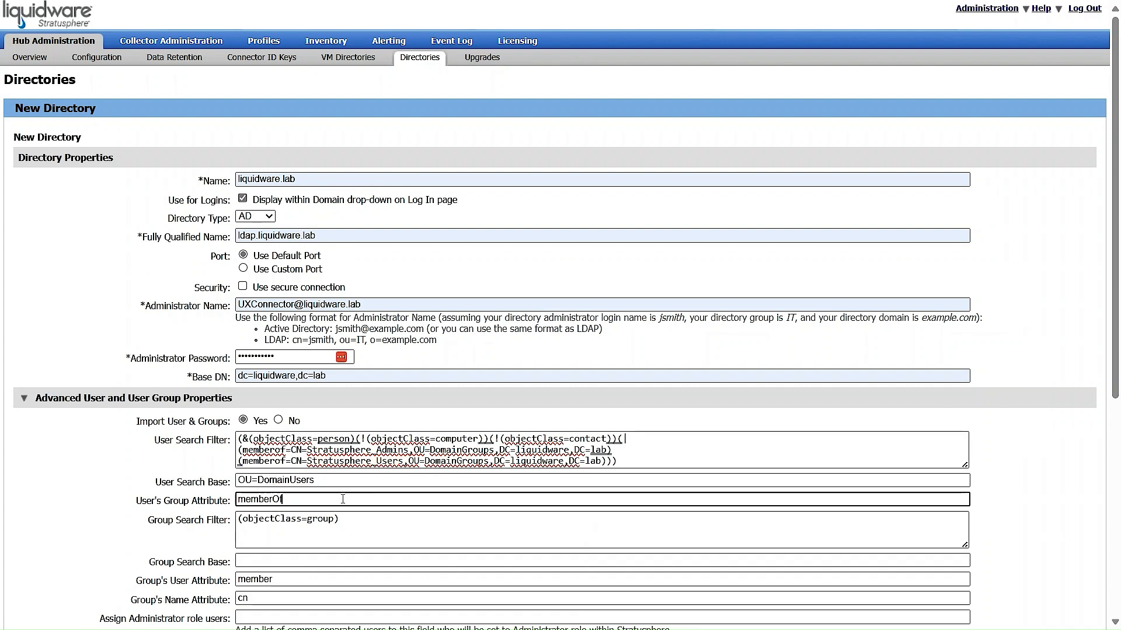
pyautogui.press('Tab')
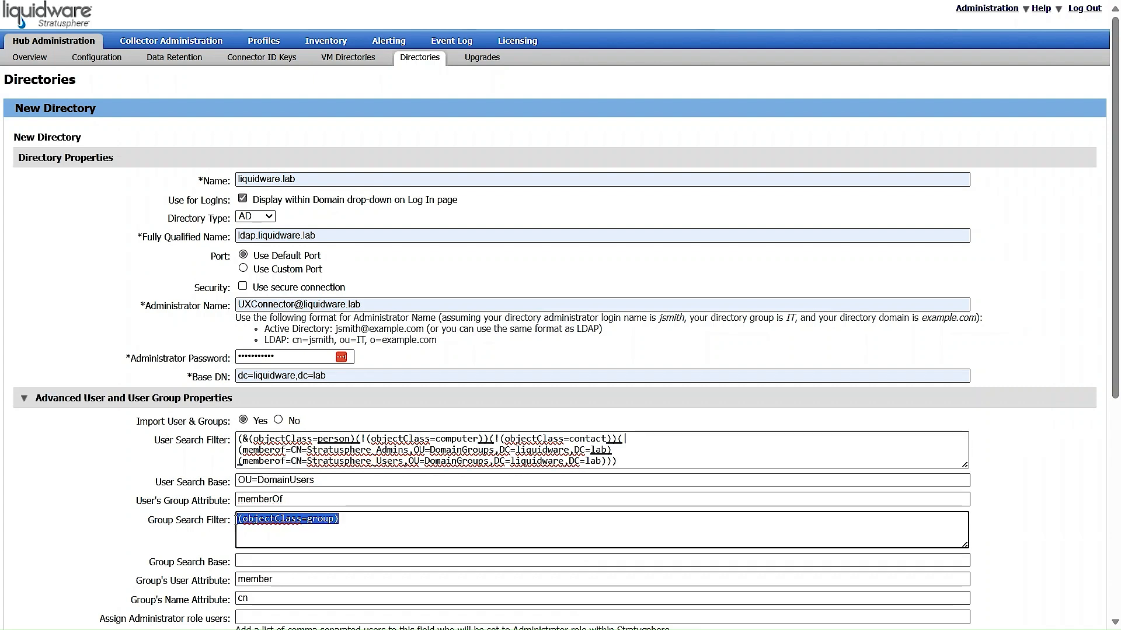
pyautogui.write('(&(objectClass=group)(|(cn=Stratusphere_Admins)(cn=Stratusphere_Users)))')
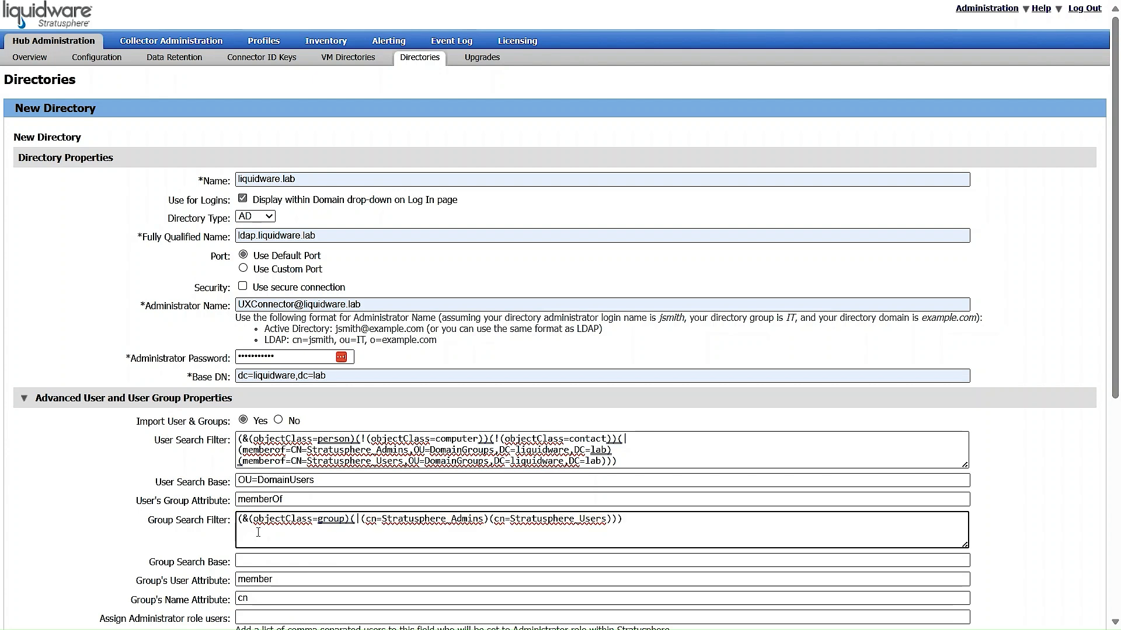
pyautogui.press('BackSpace')
pyautogui.scroll(-1, 452, 540)
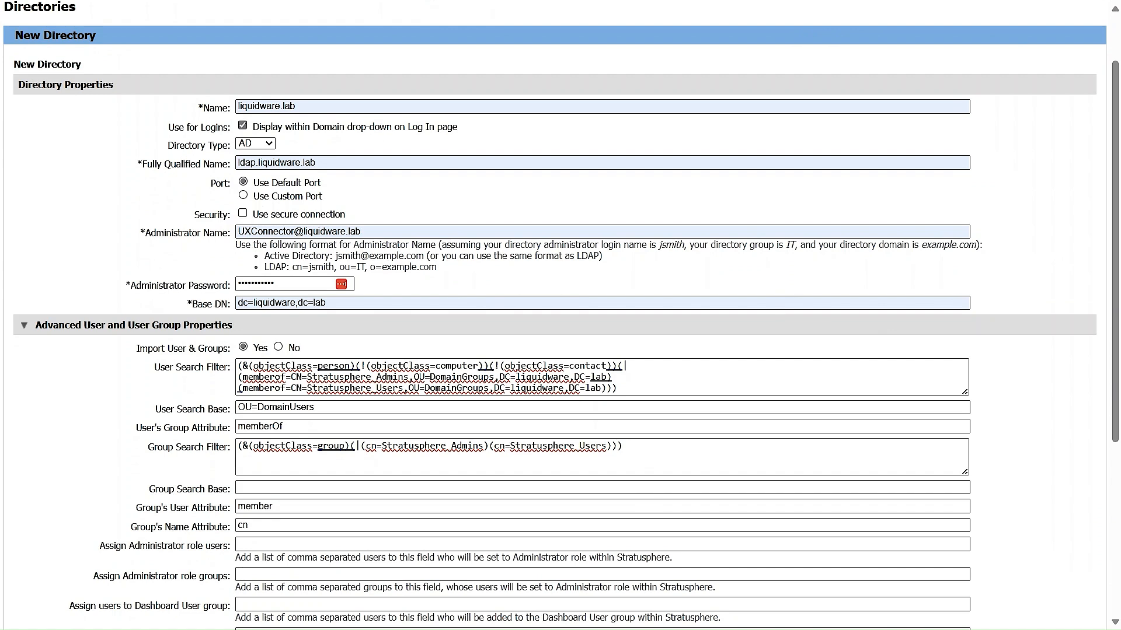
# Set the Group Search Base to OU=DomainGroups.
pyautogui.click(247, 488)
pyautogui.write('OU=DomainGroups')
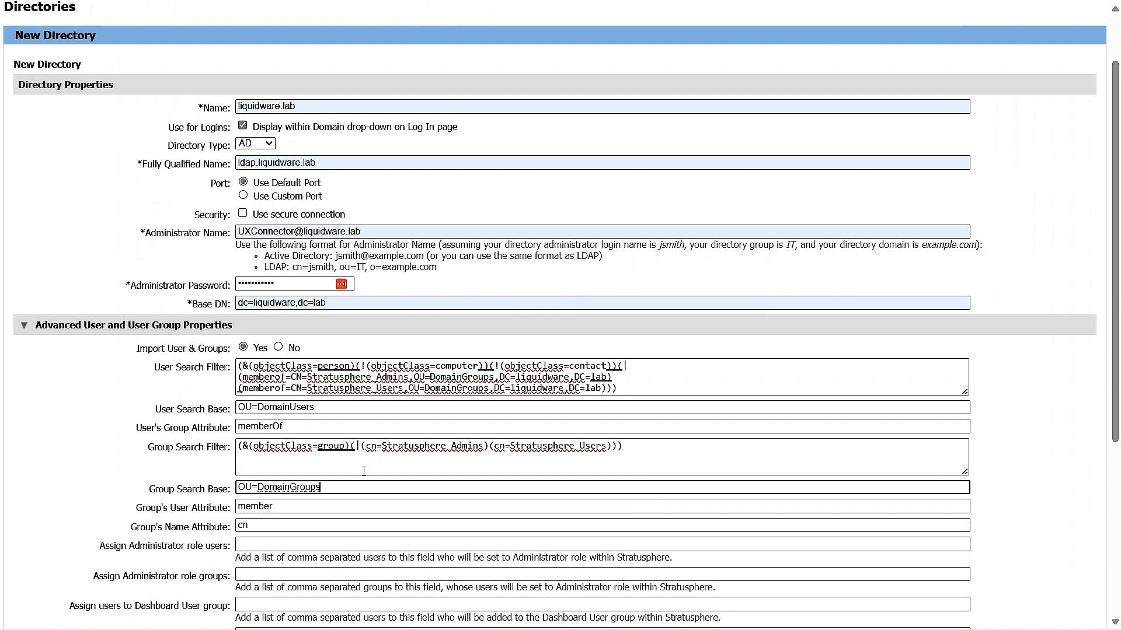
pyautogui.scroll(-3, 257, 356)
# Assign Stratusphere_Admins the administrator role and create the liquidware.lab directory.
pyautogui.click(257, 356)
pyautogui.write('Stratusphere_Admins')
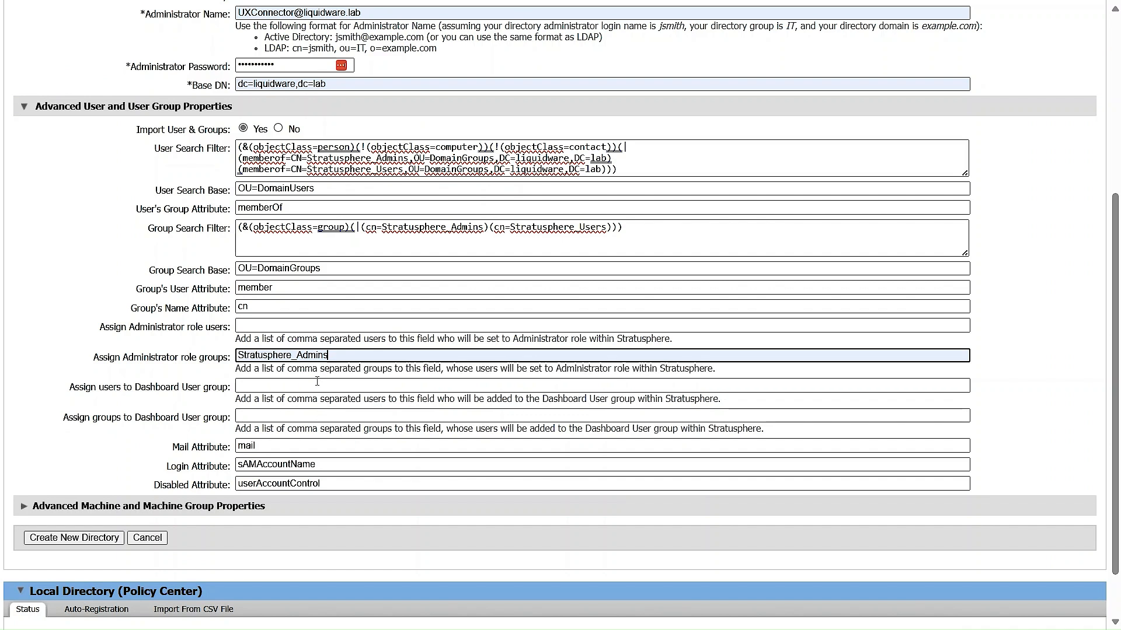
pyautogui.click(337, 357)
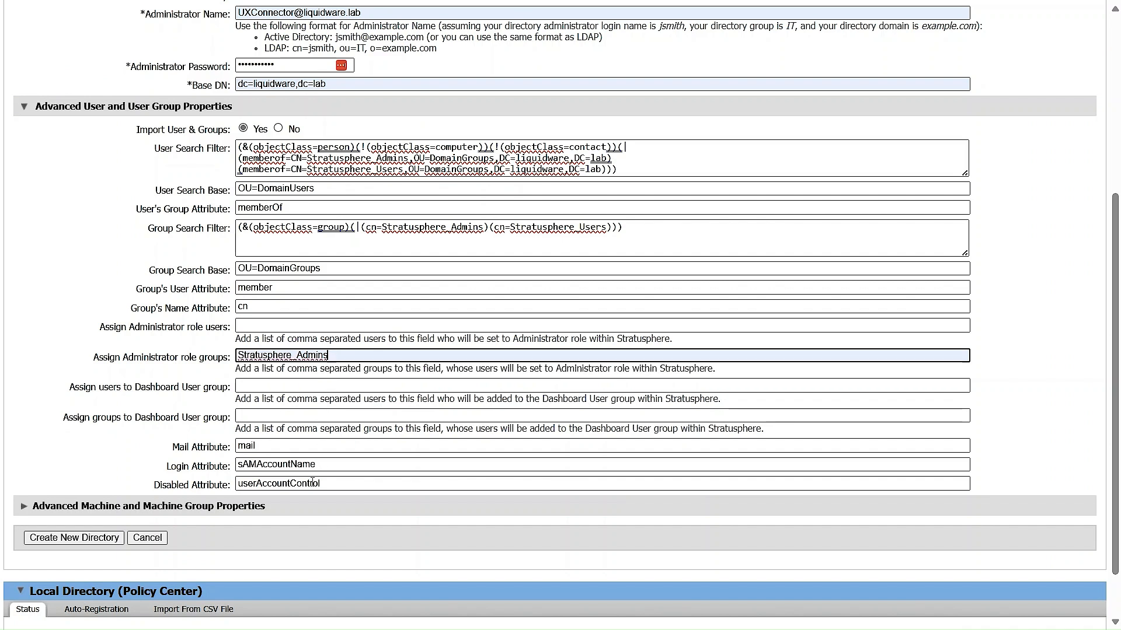
pyautogui.click(80, 539)
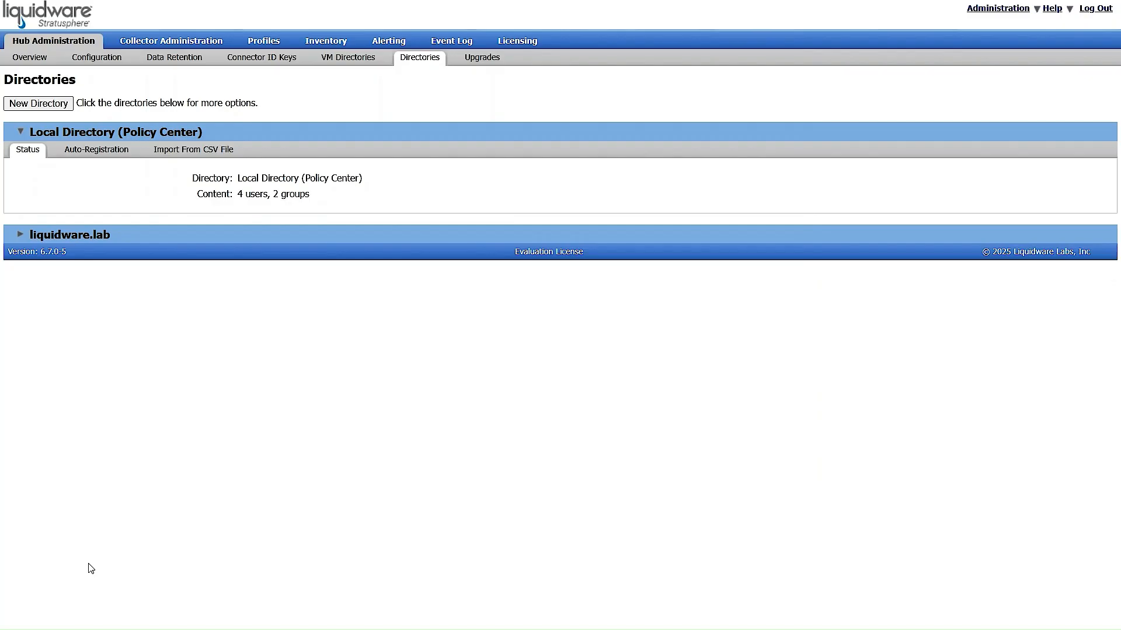
# Import liquidware.lab's 2 users and 2 groups, then open the directory's Edit properties.
pyautogui.click(22, 235)
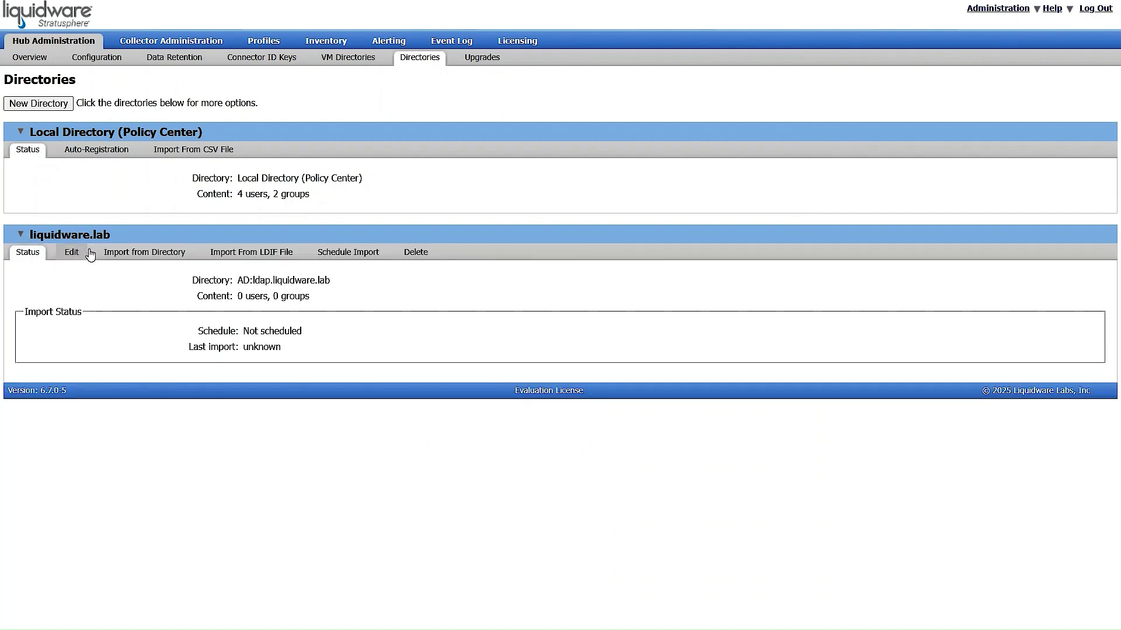
pyautogui.click(150, 255)
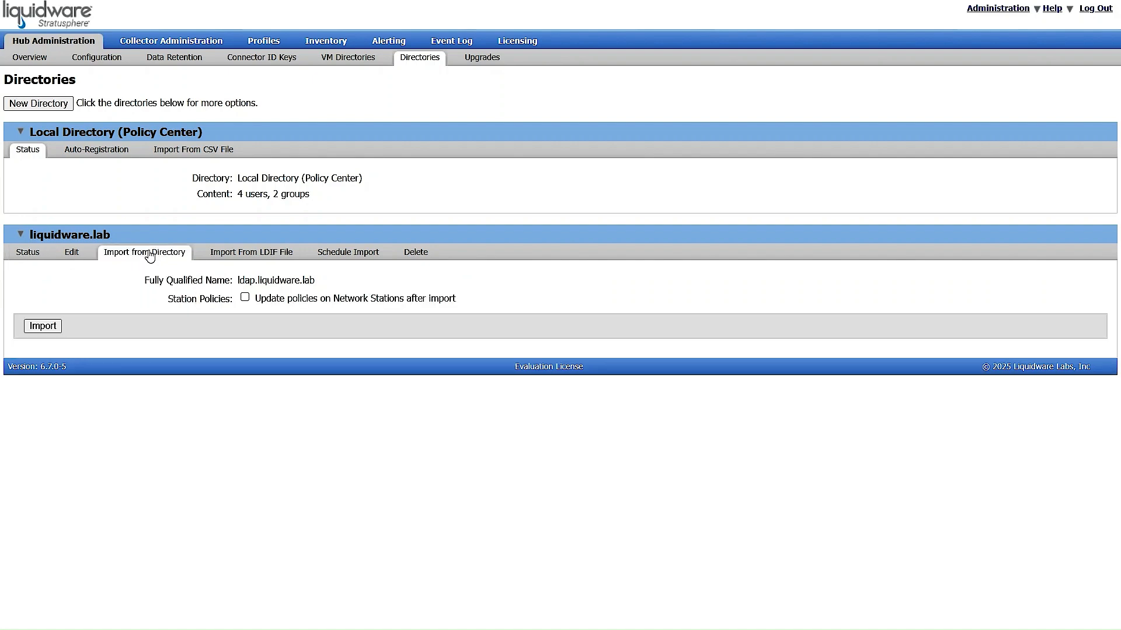
pyautogui.click(43, 326)
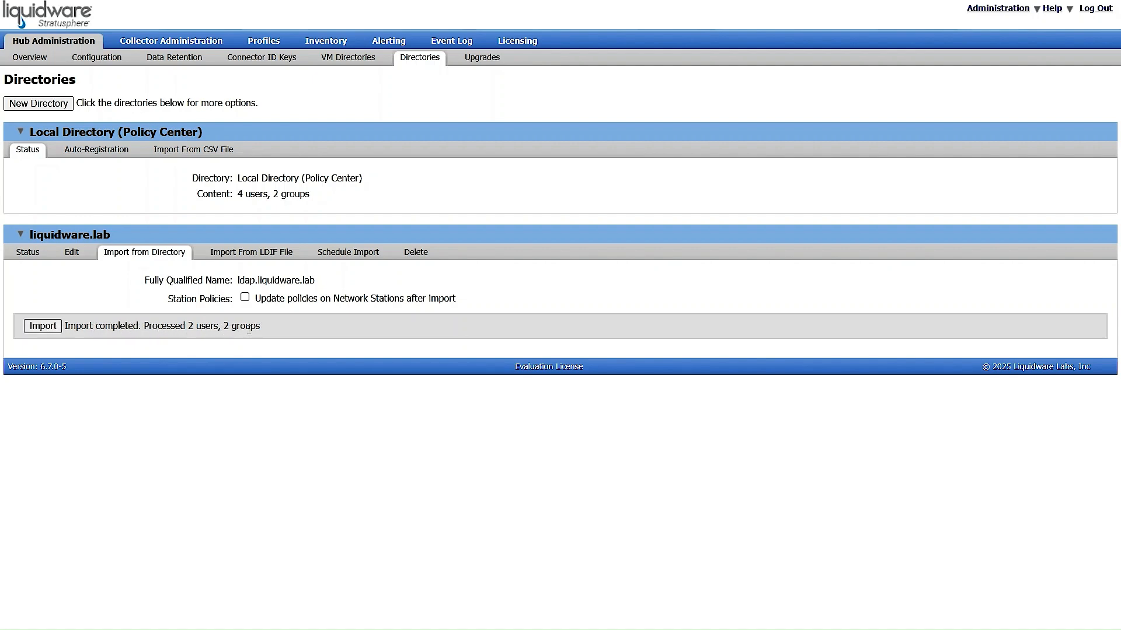
pyautogui.click(73, 255)
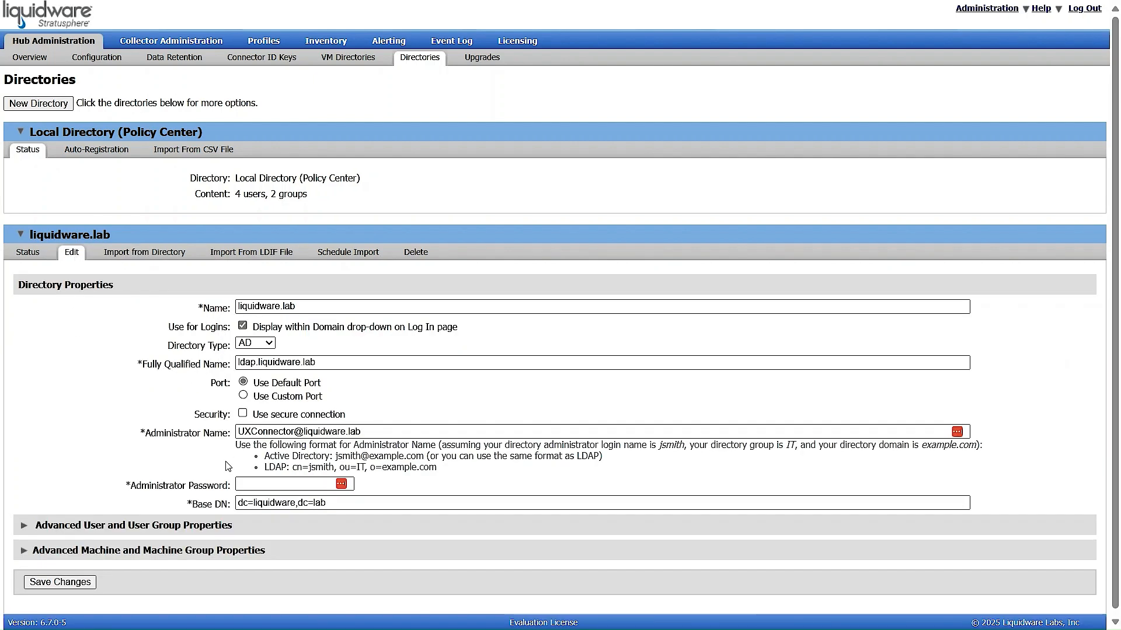
# Look through liquidware.lab's Advanced User and User Group Properties, then show its Schedule Import settings.
pyautogui.scroll(-1, 228, 467)
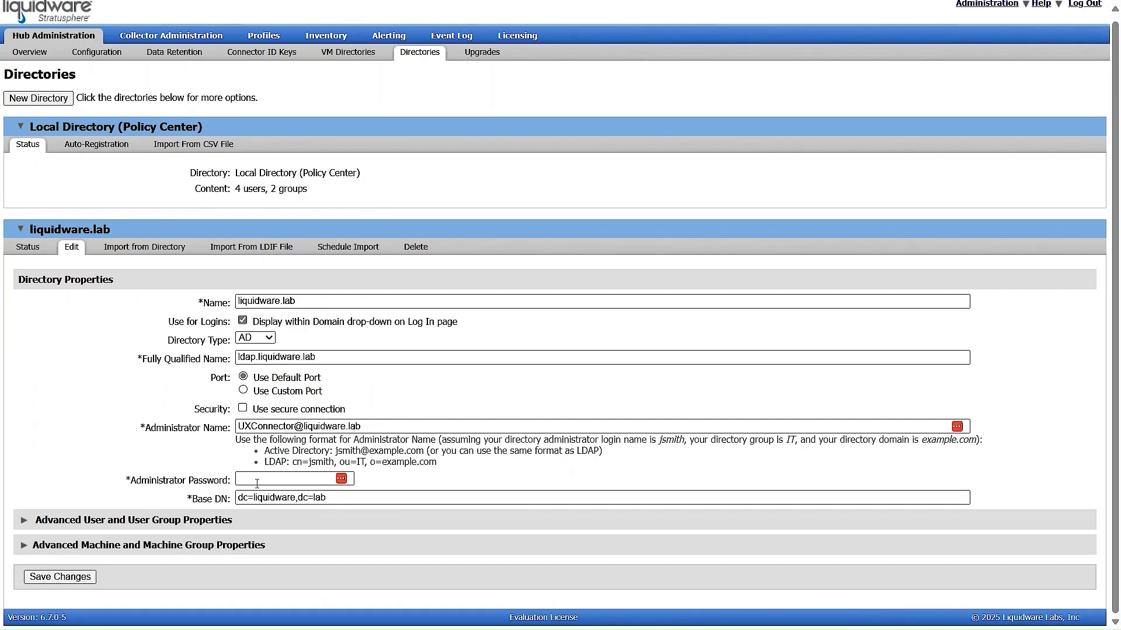
pyautogui.click(25, 521)
pyautogui.scroll(-5, 160, 509)
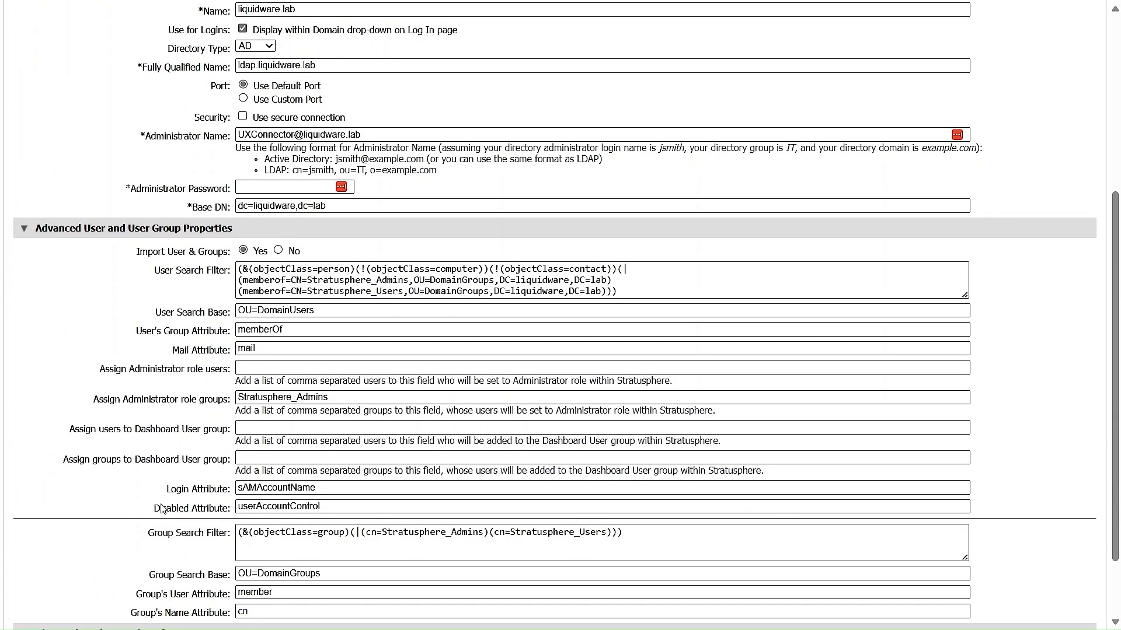
pyautogui.scroll(5, 162, 509)
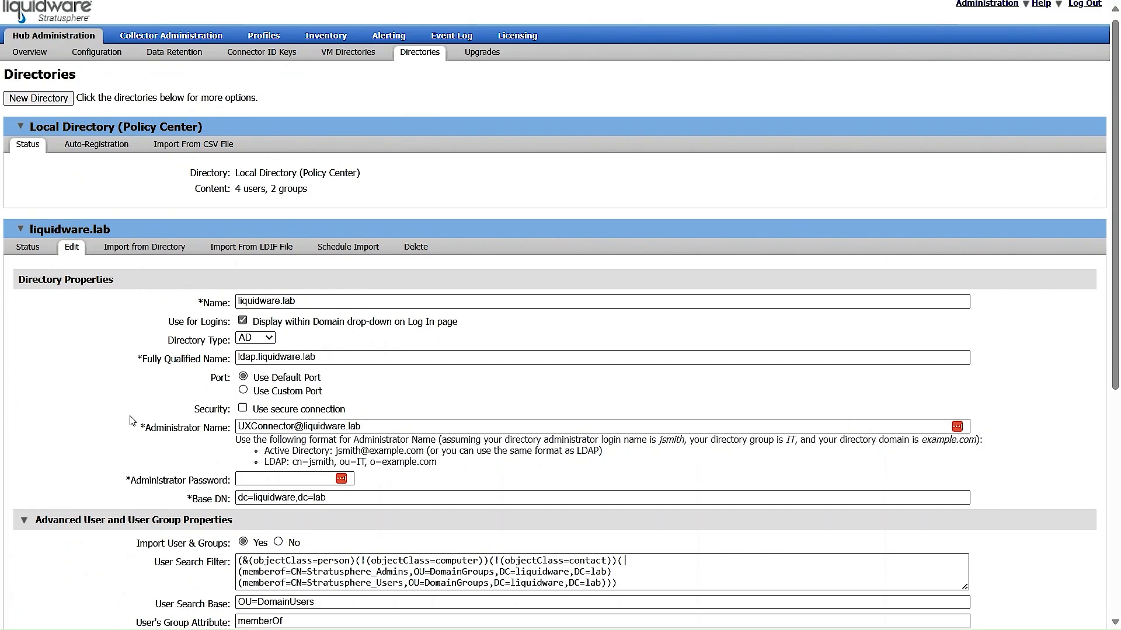
pyautogui.click(354, 250)
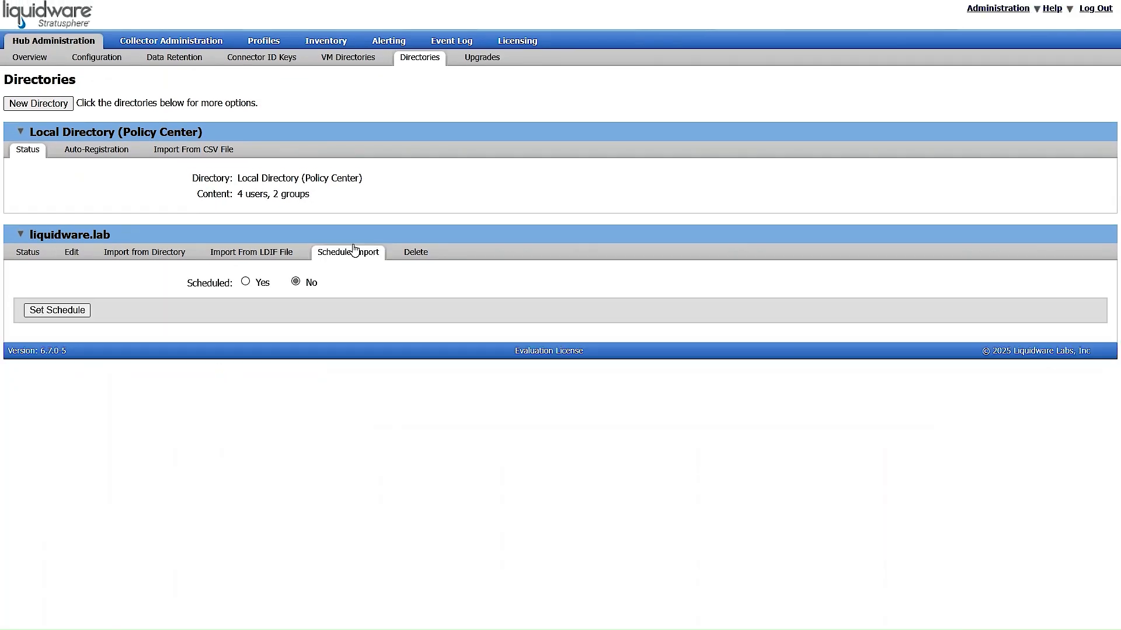
# Enable scheduled daily import of liquidware.lab starting at 2:00 AM and save it.
pyautogui.click(246, 283)
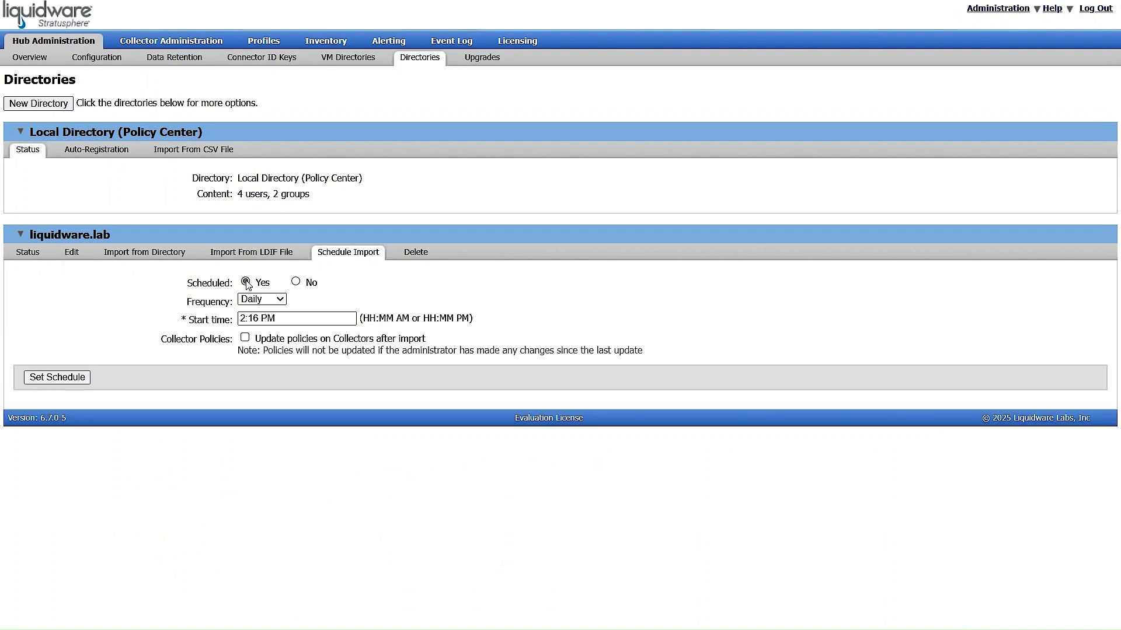
pyautogui.click(258, 318)
pyautogui.moveTo(258, 319); pyautogui.dragTo(250, 319)
pyautogui.write('00')
pyautogui.press('BackSpace')
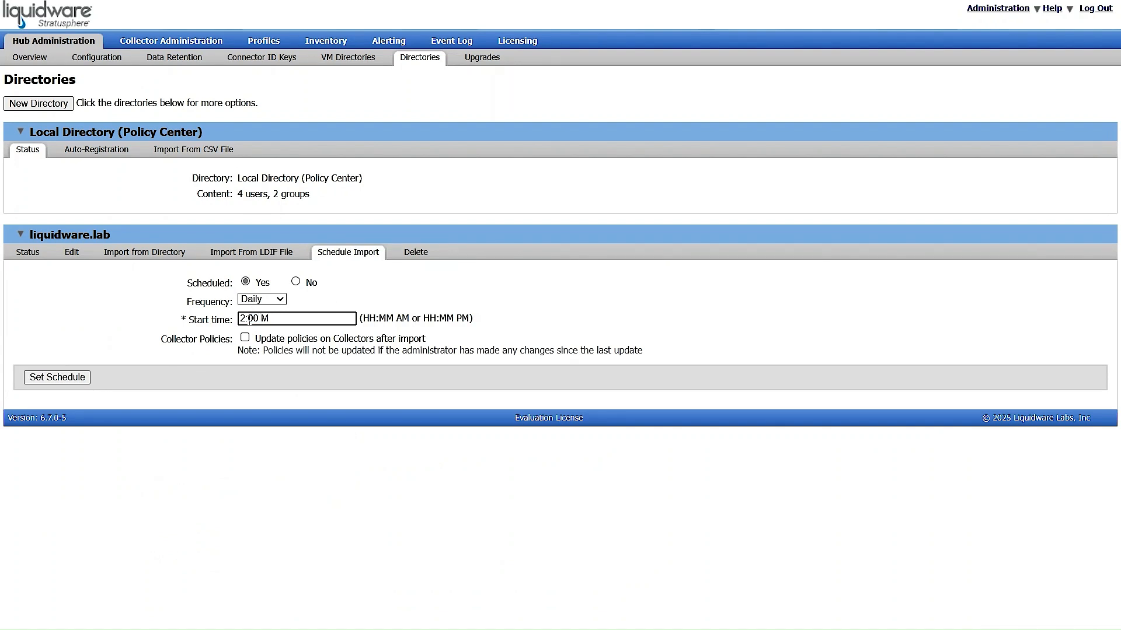
pyautogui.write('A')
pyautogui.click(48, 379)
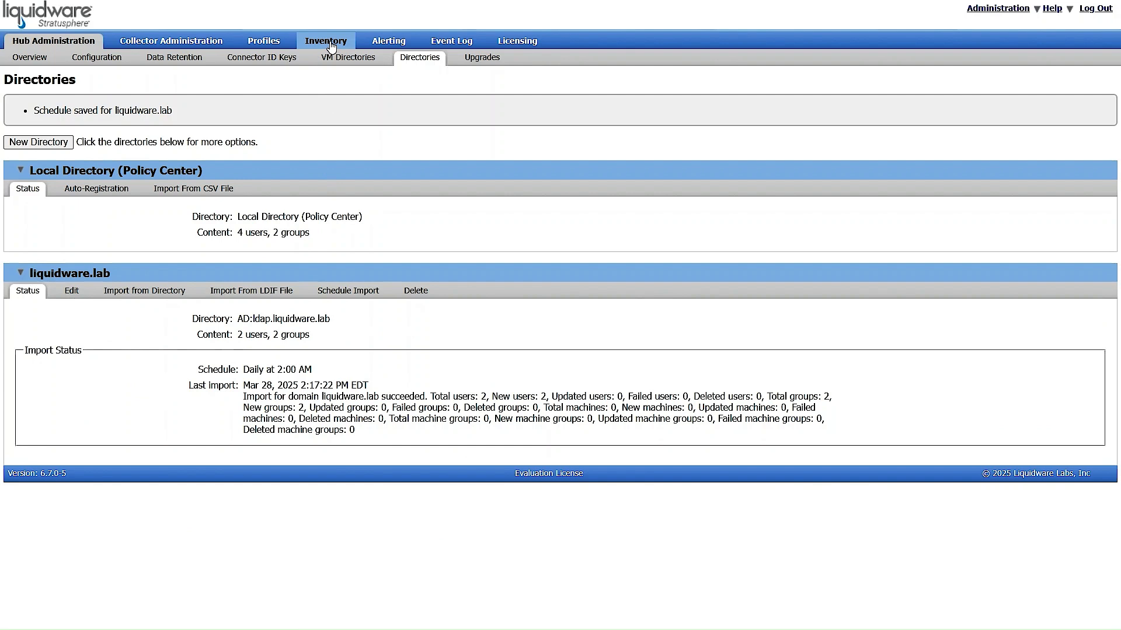
# List Inventory users, including the two imported from liquidware.lab.
pyautogui.click(331, 45)
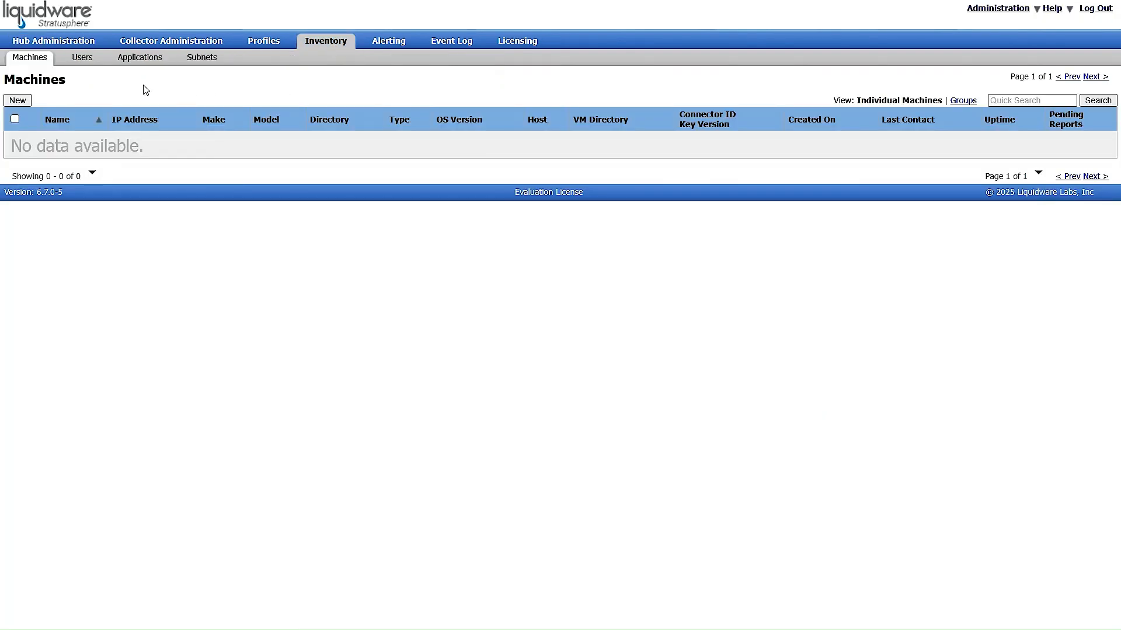
pyautogui.click(81, 58)
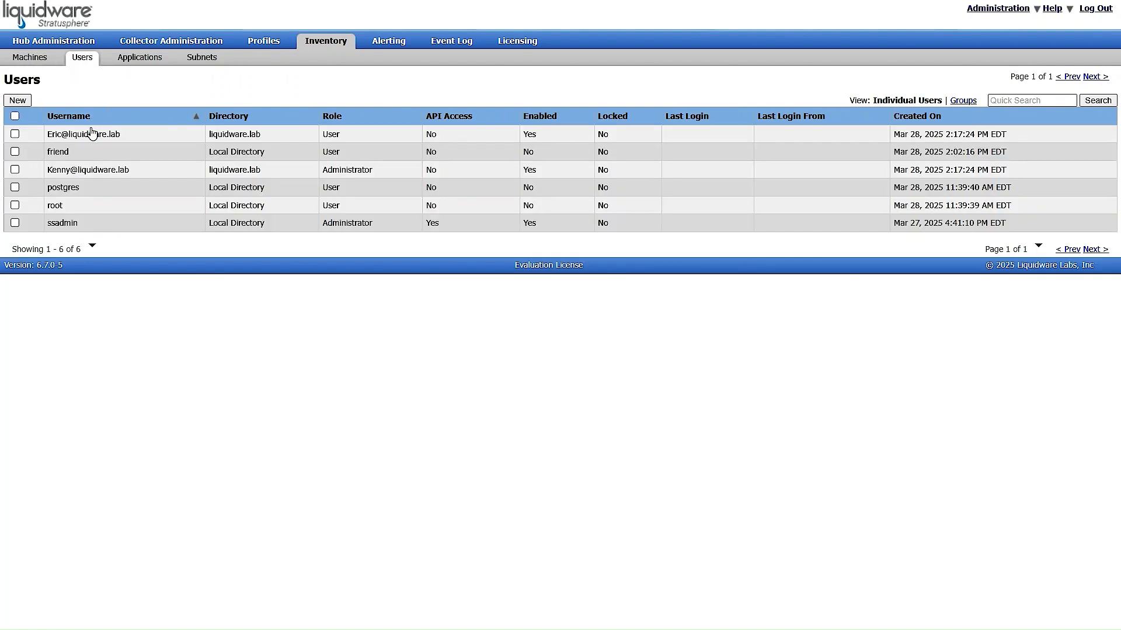